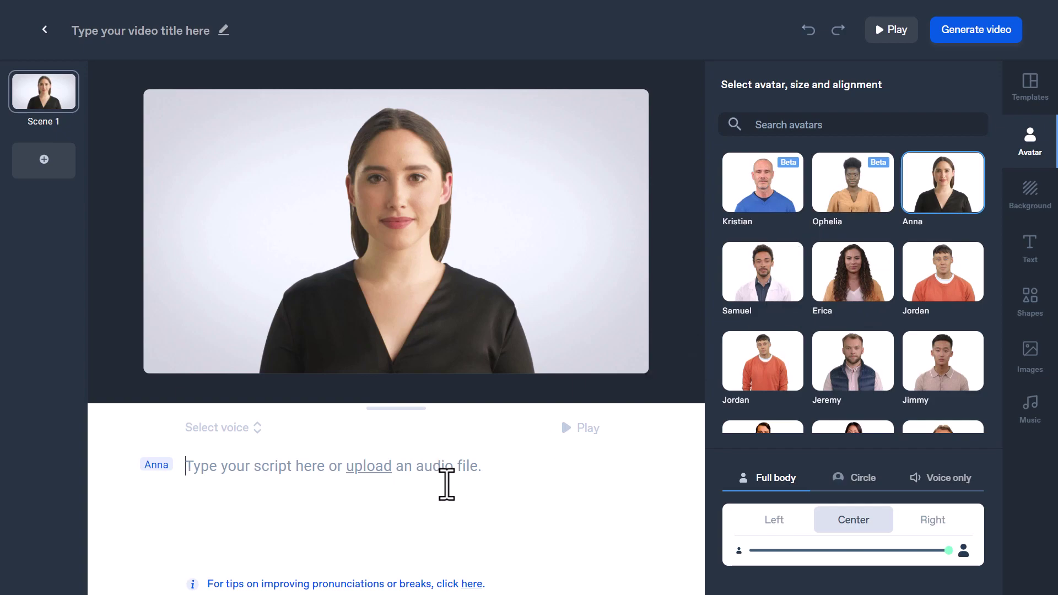
# - Enter the scene script about the Synthesia virtual facilitator that resulted in over 30% increase in e-learning engagement
pyautogui.write('Using Synthesia, we developed a virtual facilitator to guide learners through a training session, which resulted in over 30% increase in engagement our of e-learning.')
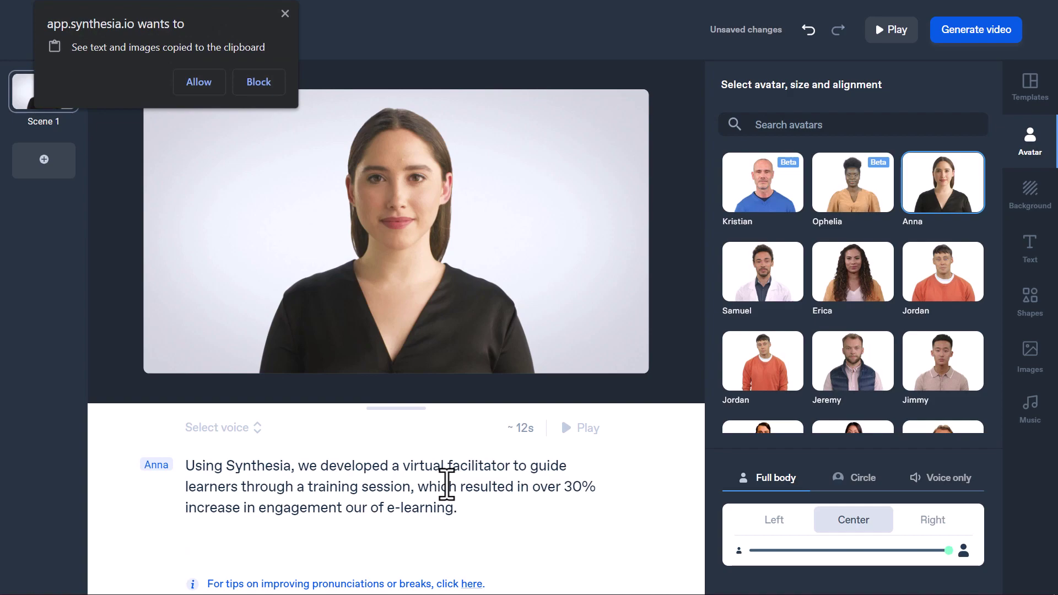
pyautogui.click(239, 547)
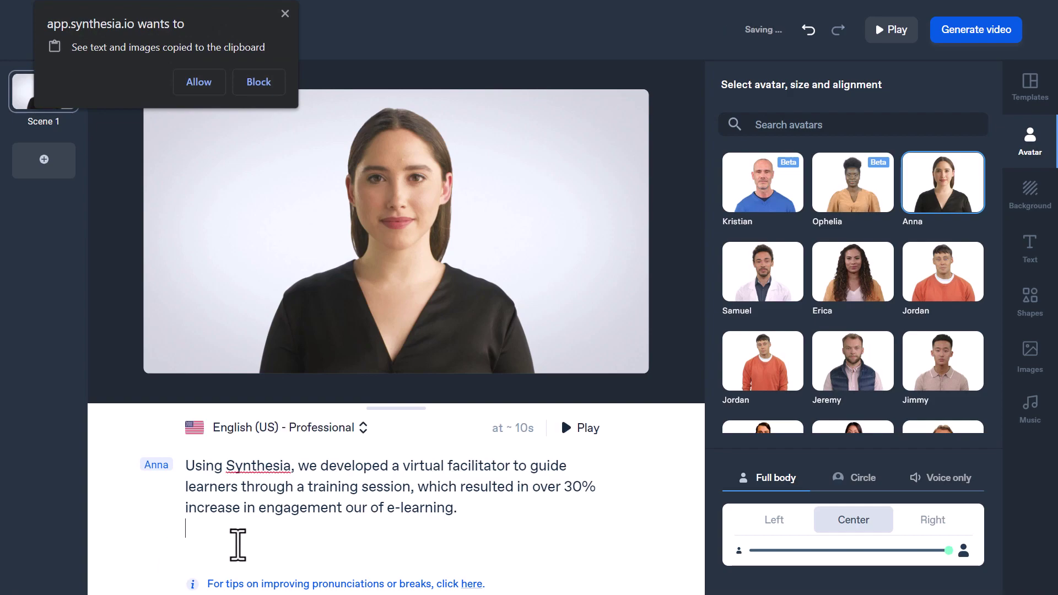
pyautogui.press('BackSpace')
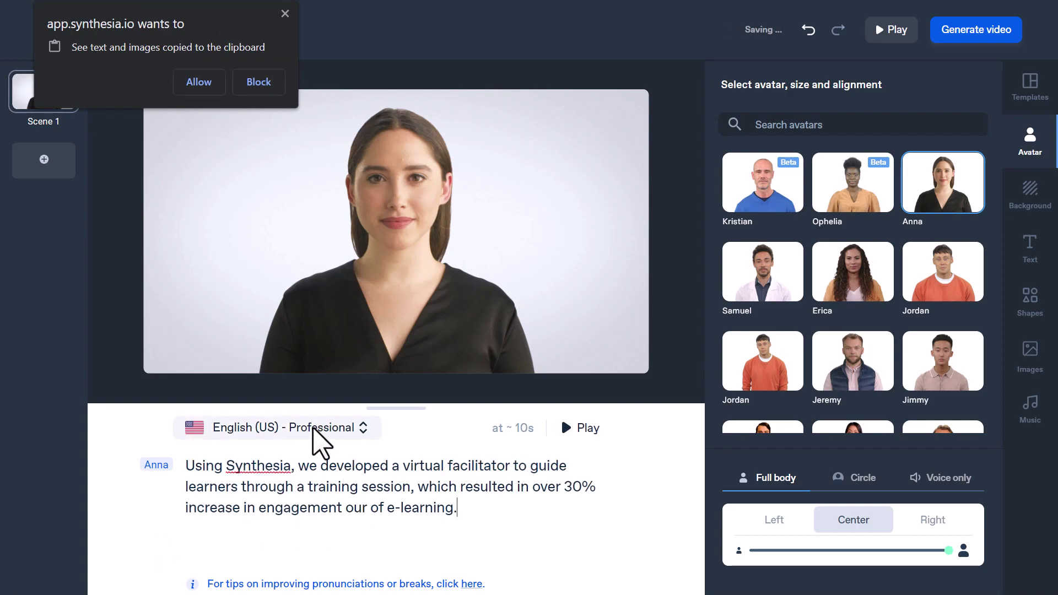
# - Dismiss the clipboard permission request and choose the English (GB) - Clear voice for the script
pyautogui.click(314, 433)
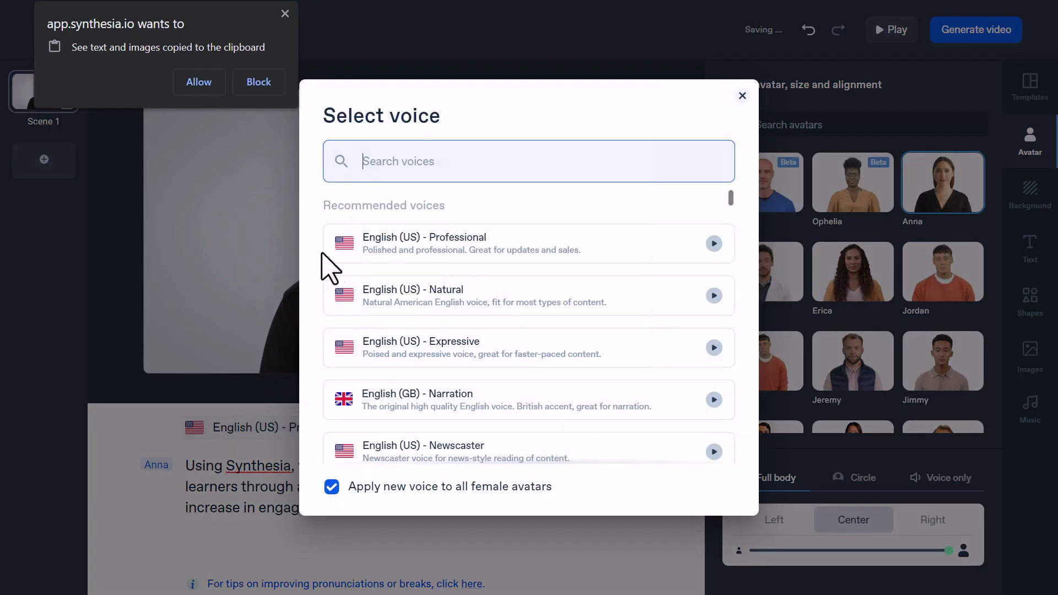
pyautogui.click(285, 14)
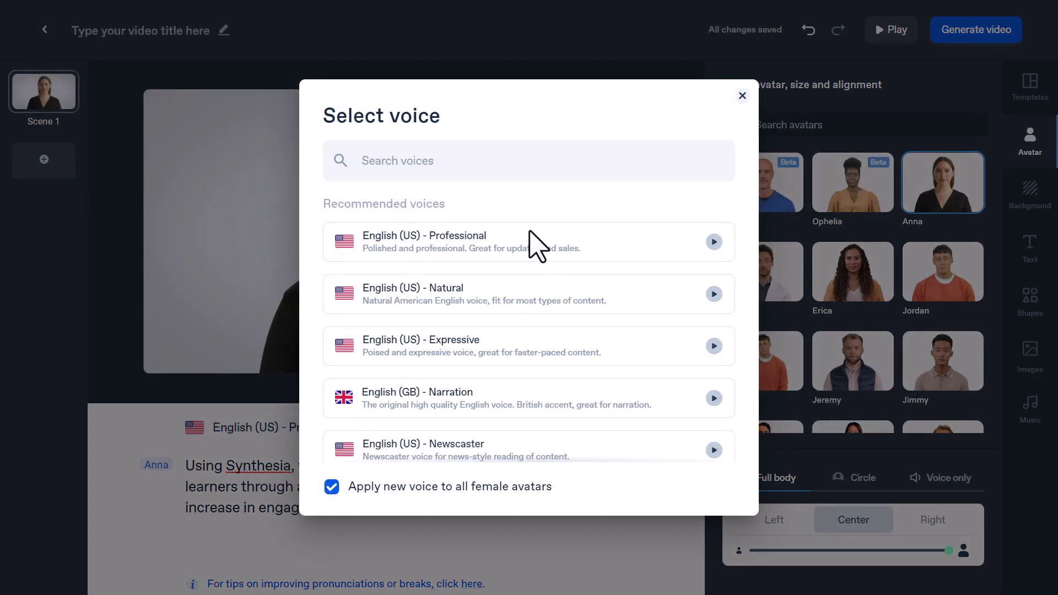
pyautogui.scroll(-4, 523, 326)
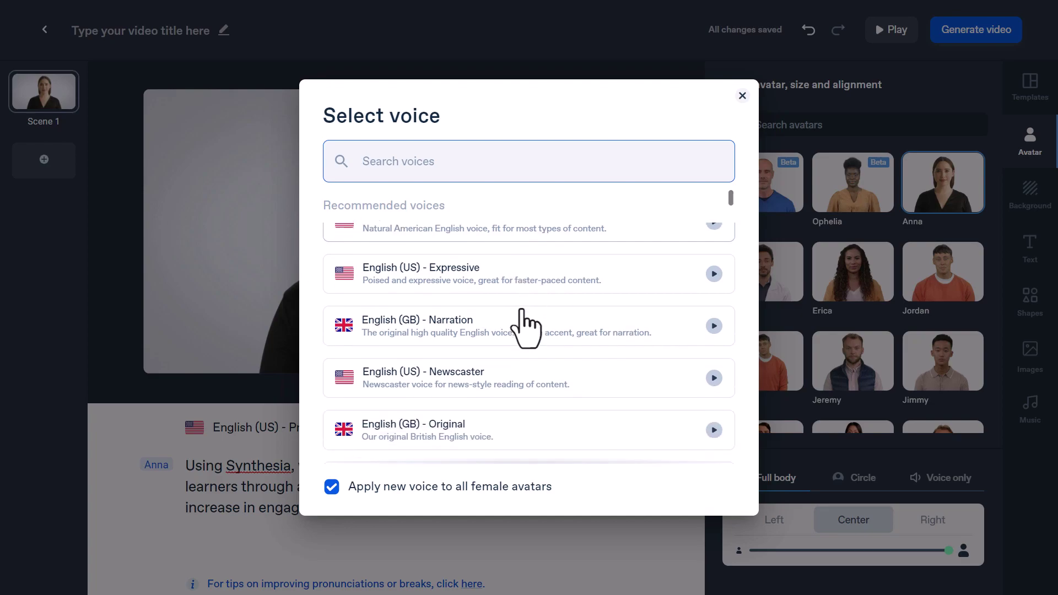
pyautogui.scroll(-8, 525, 330)
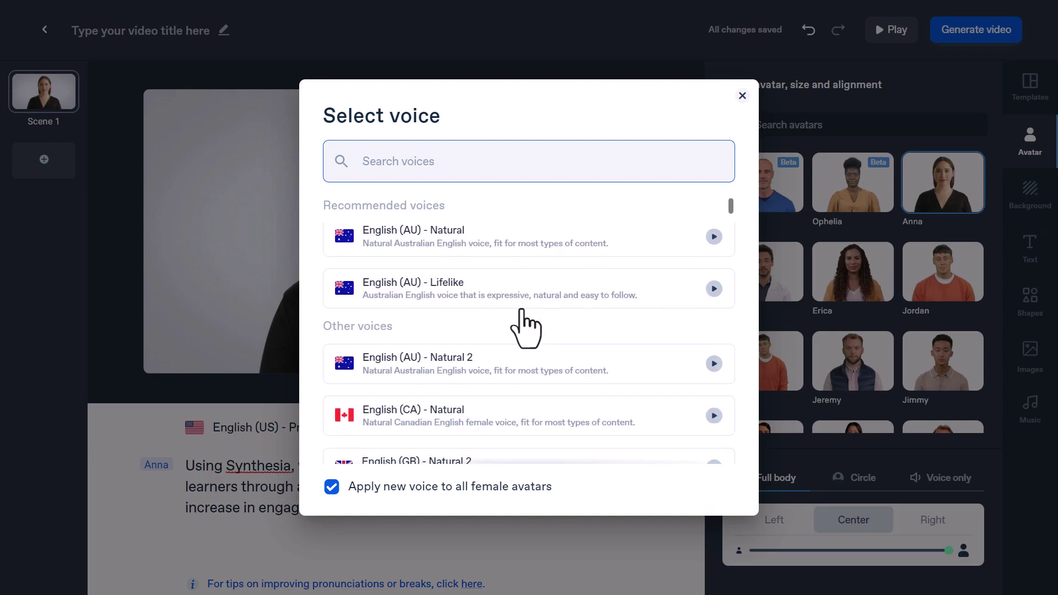
pyautogui.scroll(-3, 545, 315)
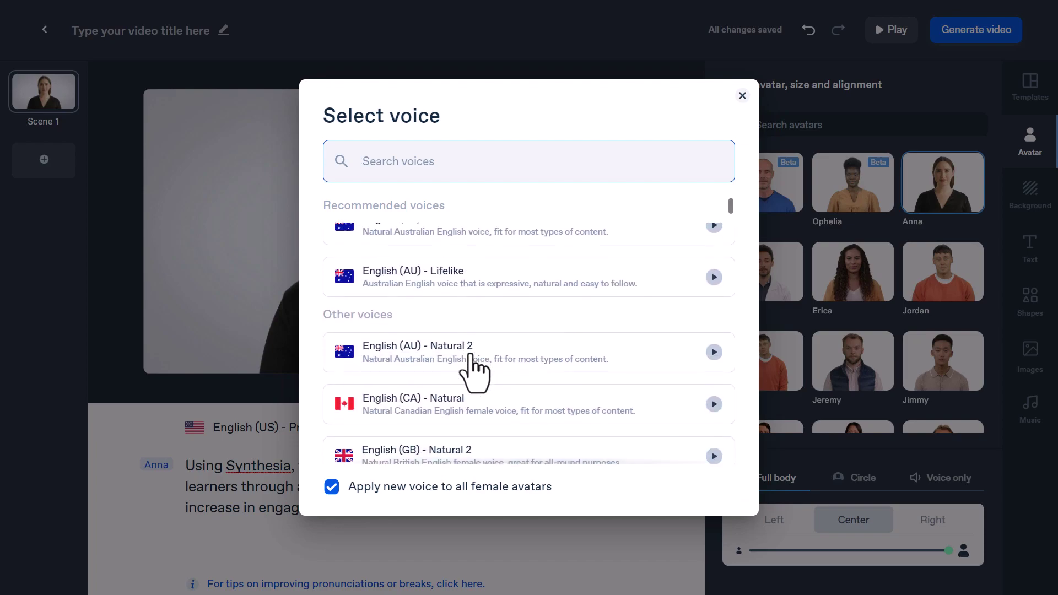
pyautogui.scroll(-3, 470, 354)
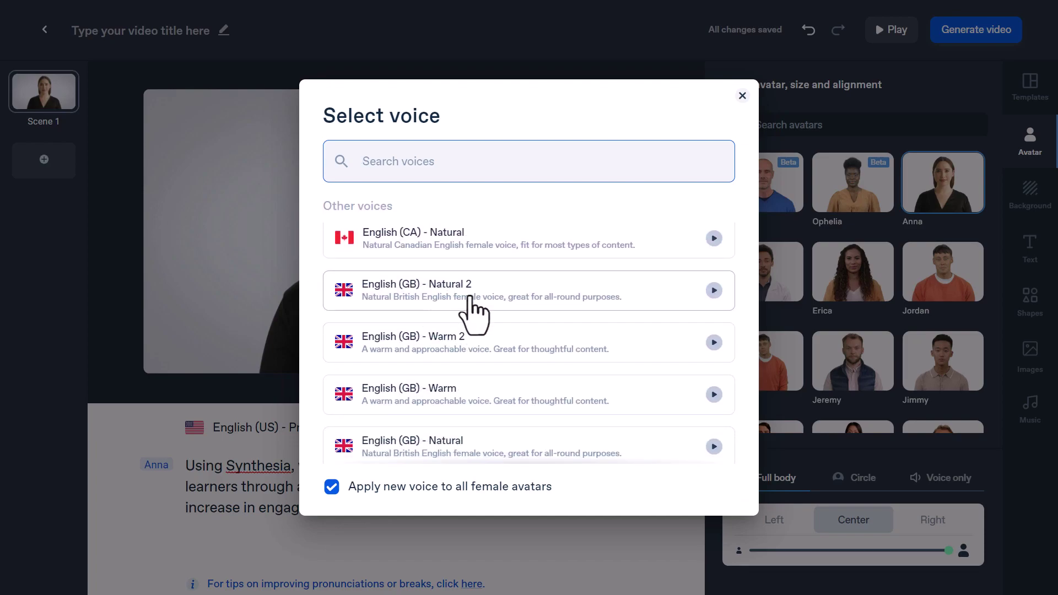
pyautogui.scroll(-3, 453, 336)
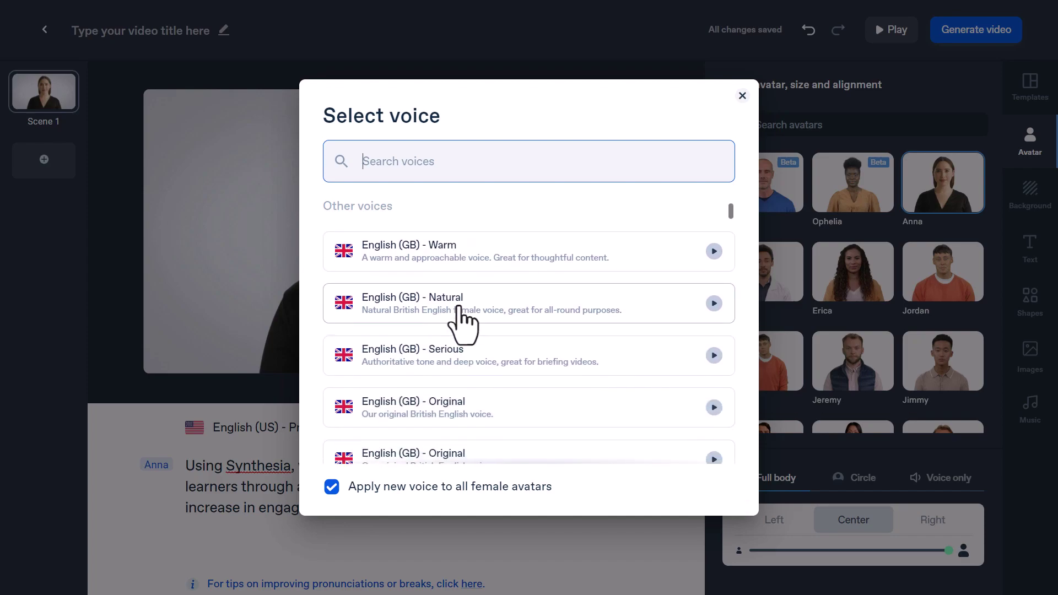
pyautogui.scroll(1, 480, 320)
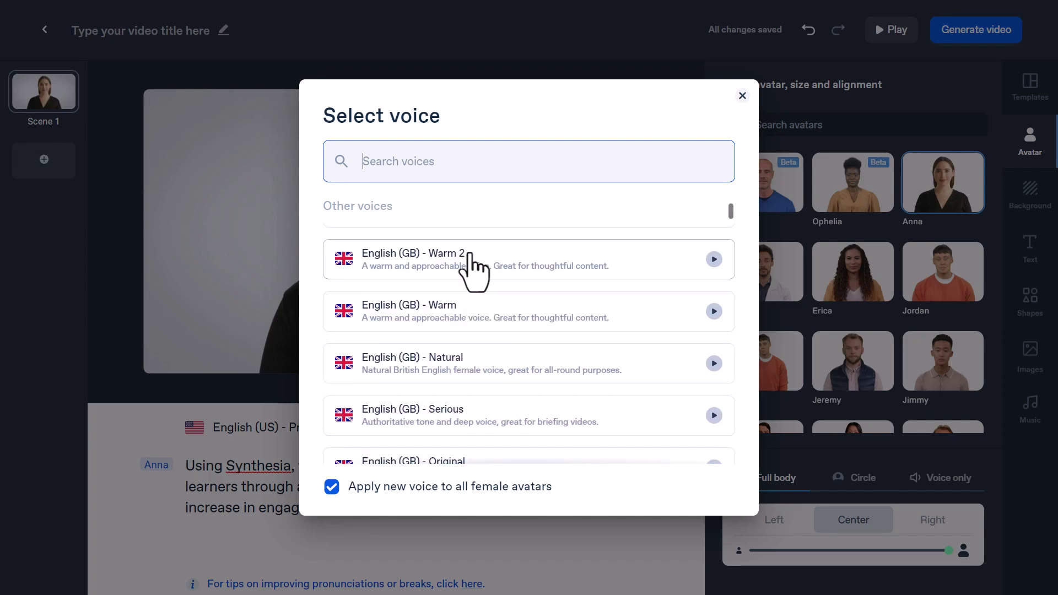
pyautogui.scroll(-1, 472, 347)
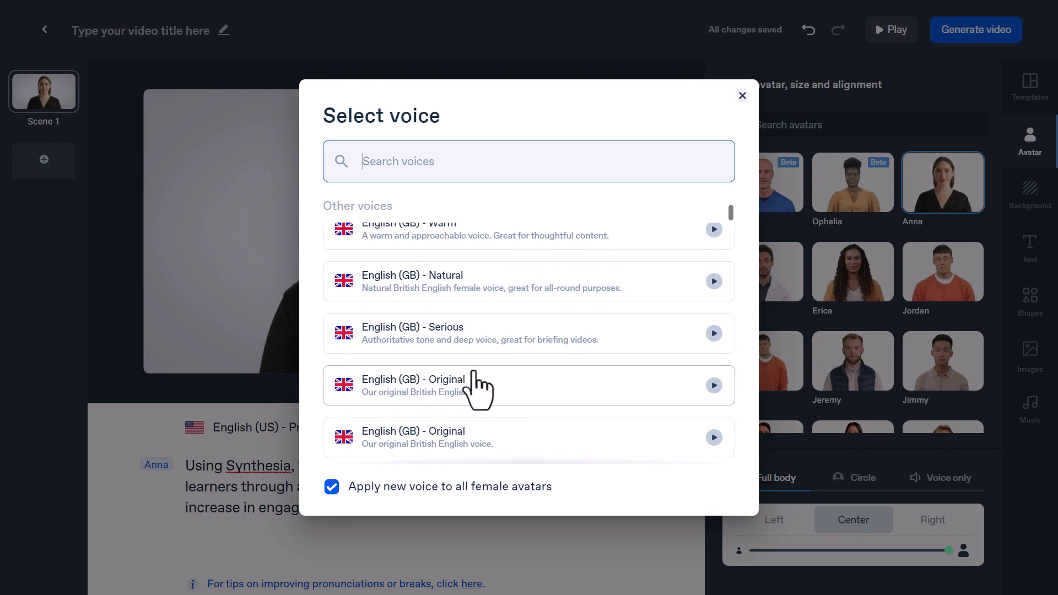
pyautogui.scroll(-1, 510, 381)
pyautogui.scroll(-3, 518, 383)
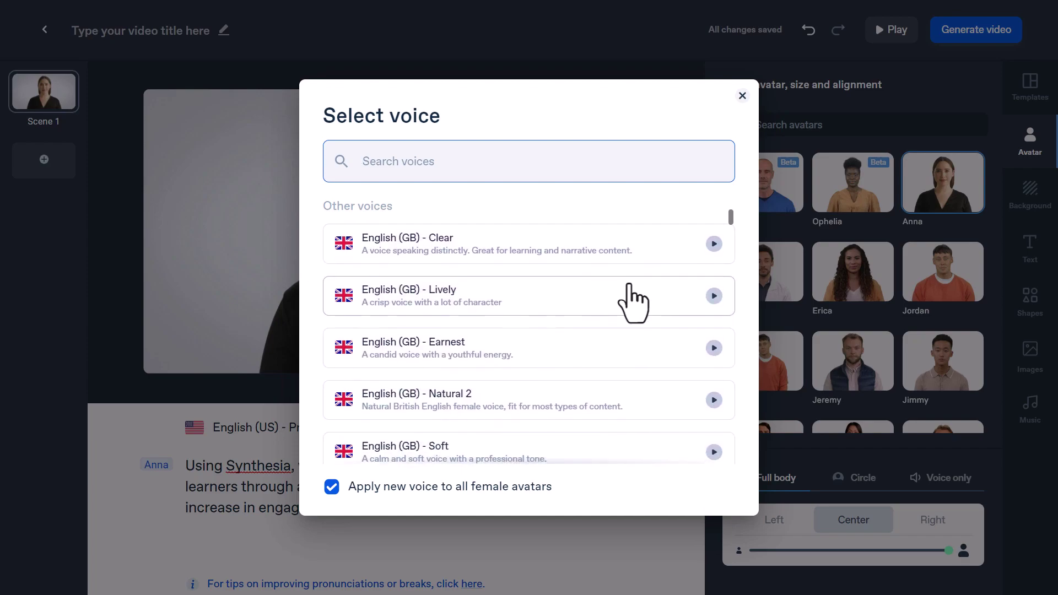
pyautogui.scroll(1, 549, 342)
pyautogui.click(505, 325)
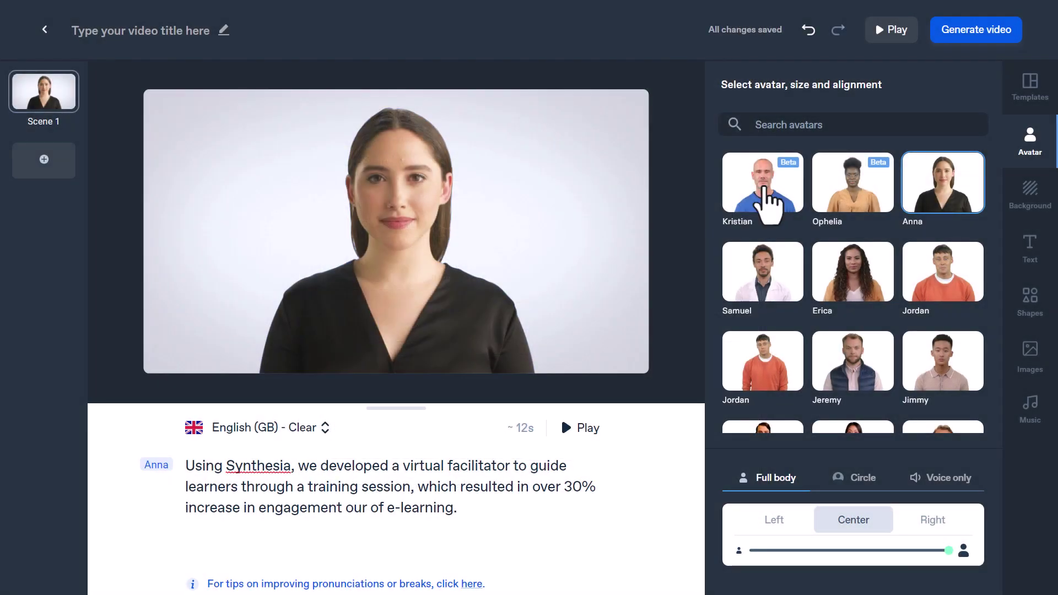
# - Try the Kristian avatar and the Samuel avatar in the scene
pyautogui.click(765, 189)
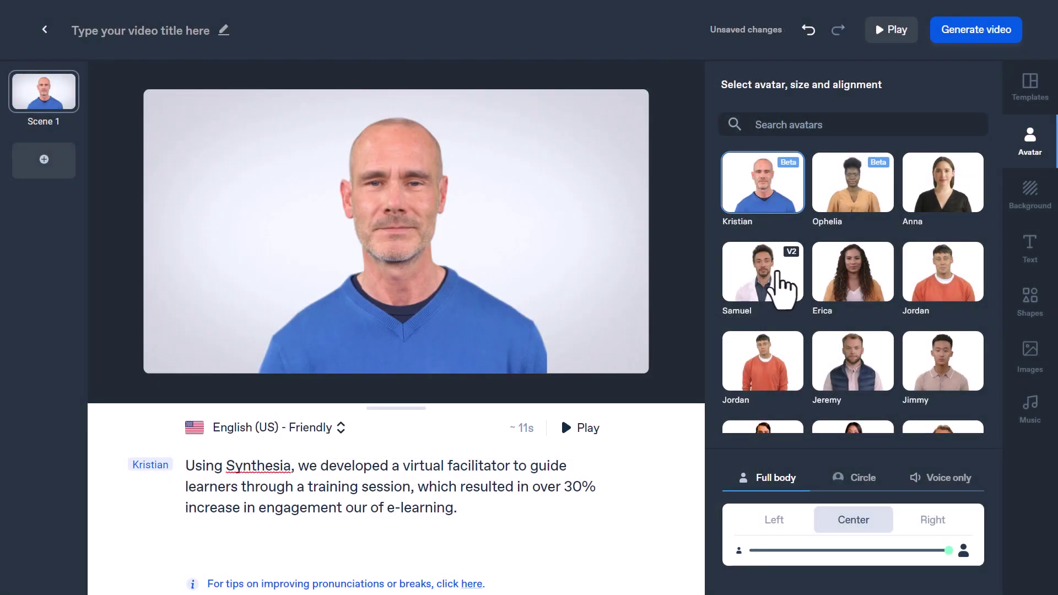
pyautogui.click(779, 272)
pyautogui.moveTo(794, 258)
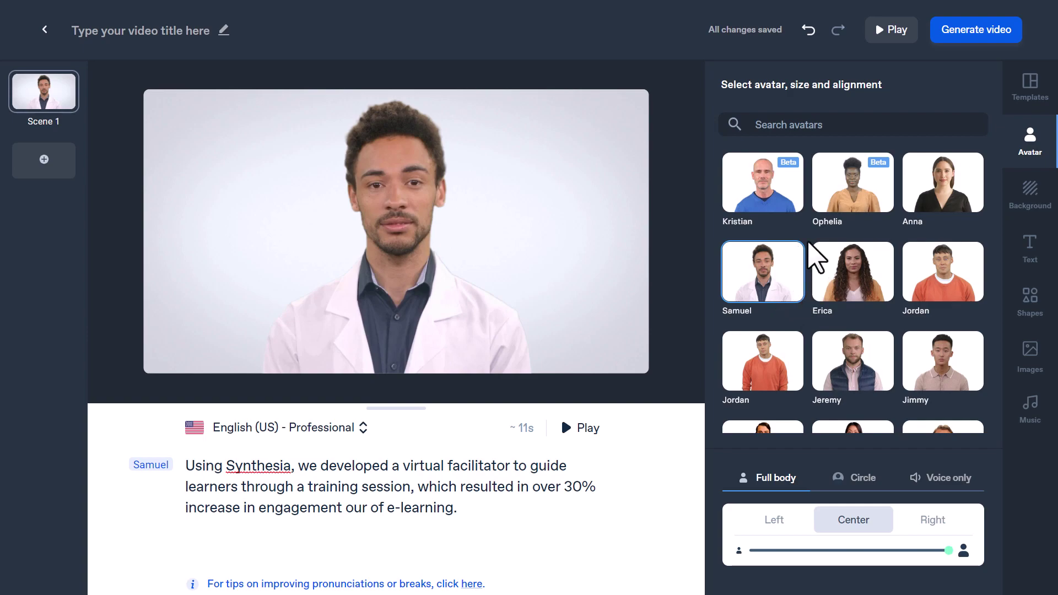
# - Browse the available avatars and set the scene's avatar to Kristian
pyautogui.scroll(-3, 820, 253)
pyautogui.scroll(-15, 866, 303)
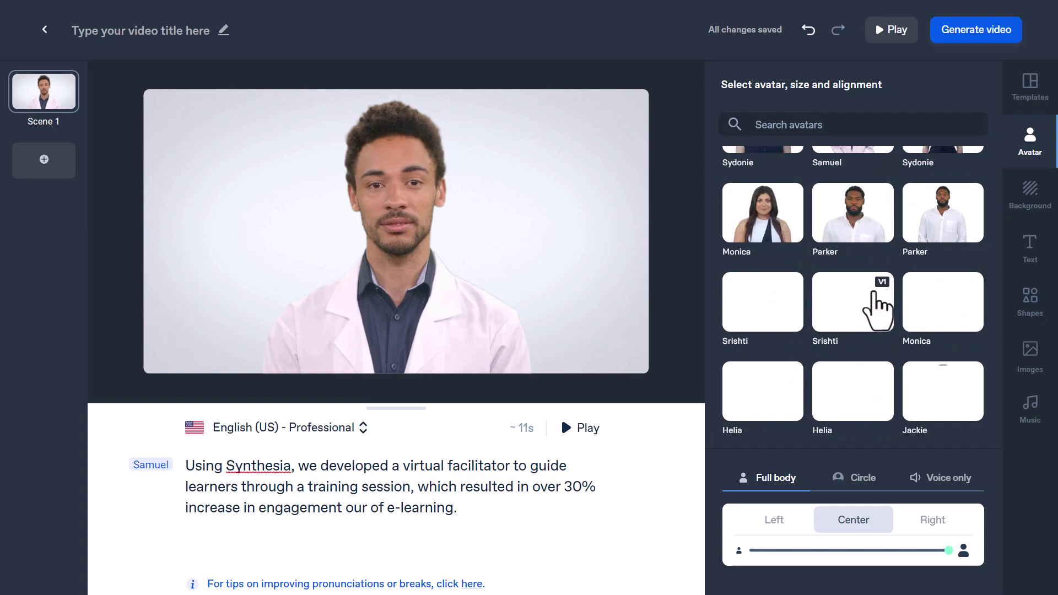
pyautogui.scroll(2, 871, 284)
pyautogui.scroll(2, 860, 306)
pyautogui.scroll(-3, 865, 325)
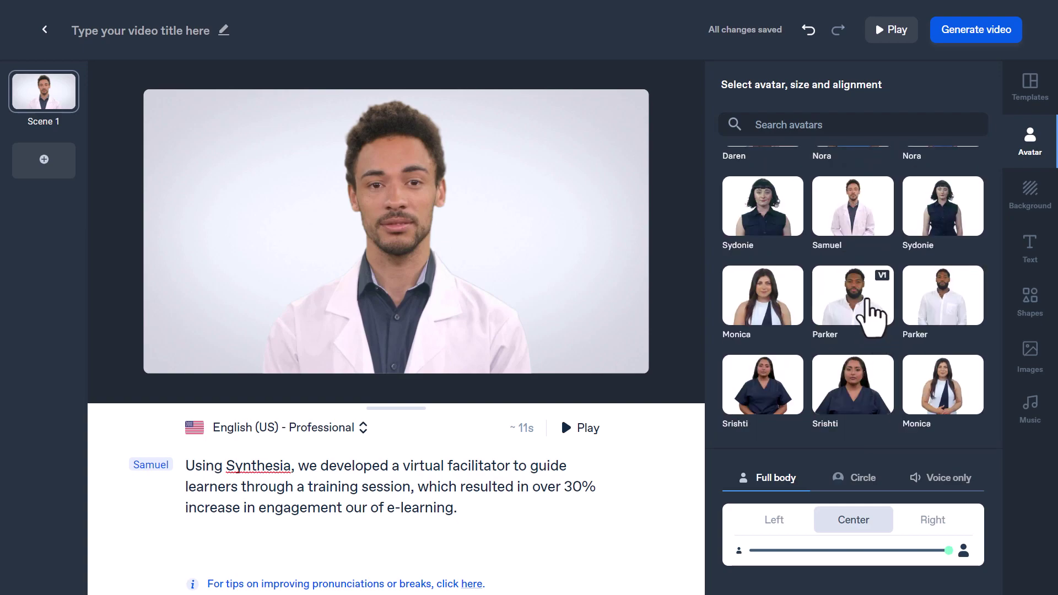
pyautogui.scroll(10, 871, 313)
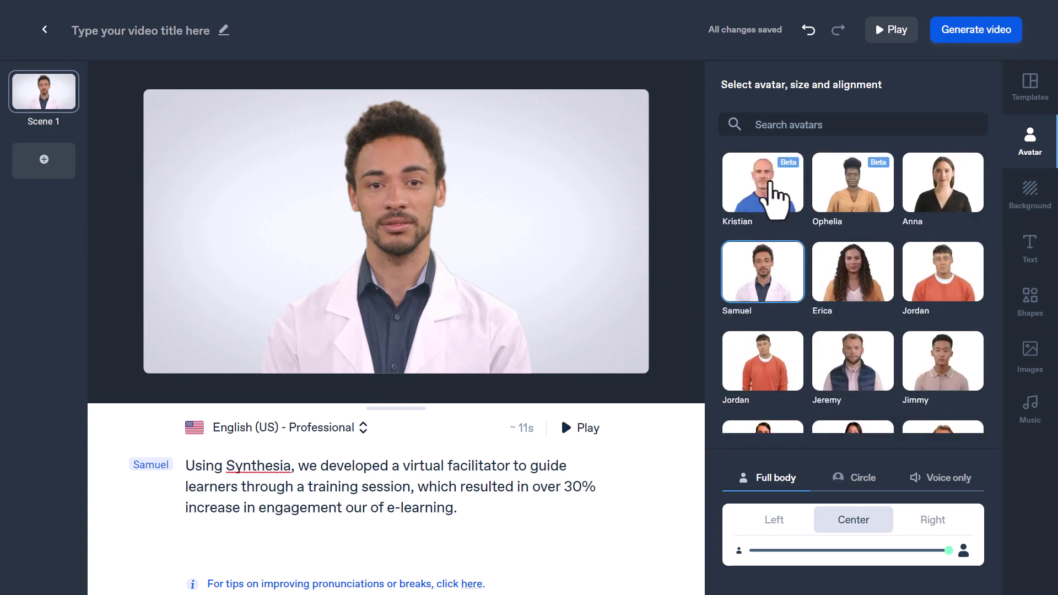
pyautogui.click(775, 196)
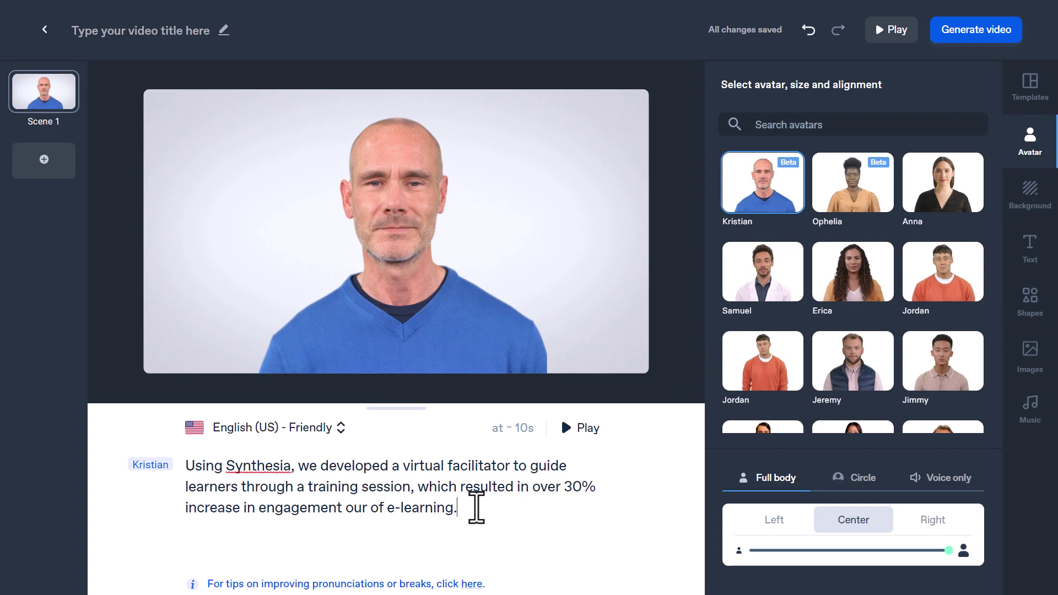
# - Try the circle and voice-only presentations for the avatar and return it to full body
pyautogui.click(861, 479)
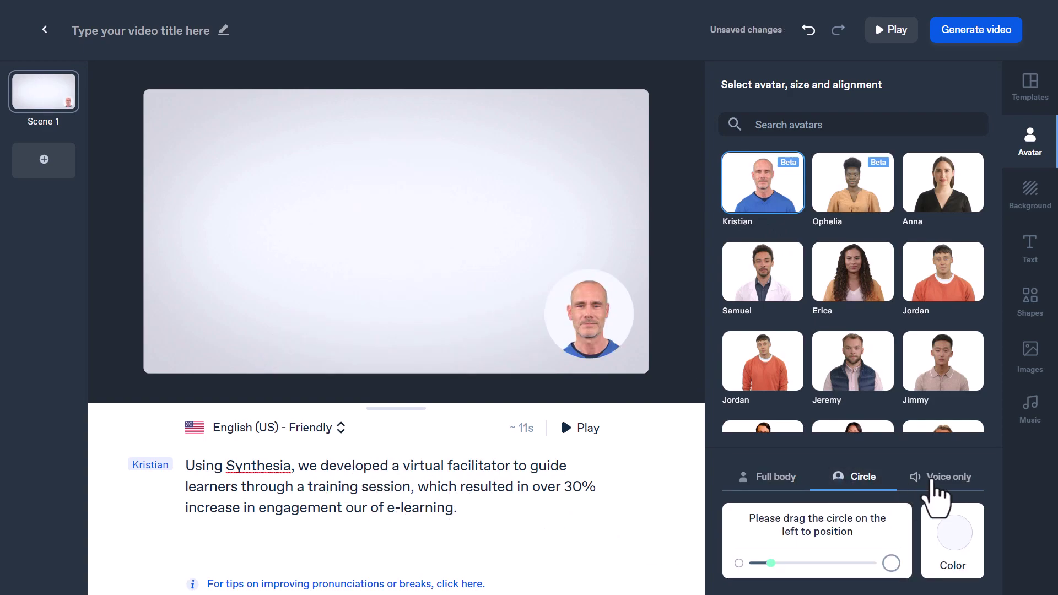
pyautogui.click(932, 478)
pyautogui.click(854, 478)
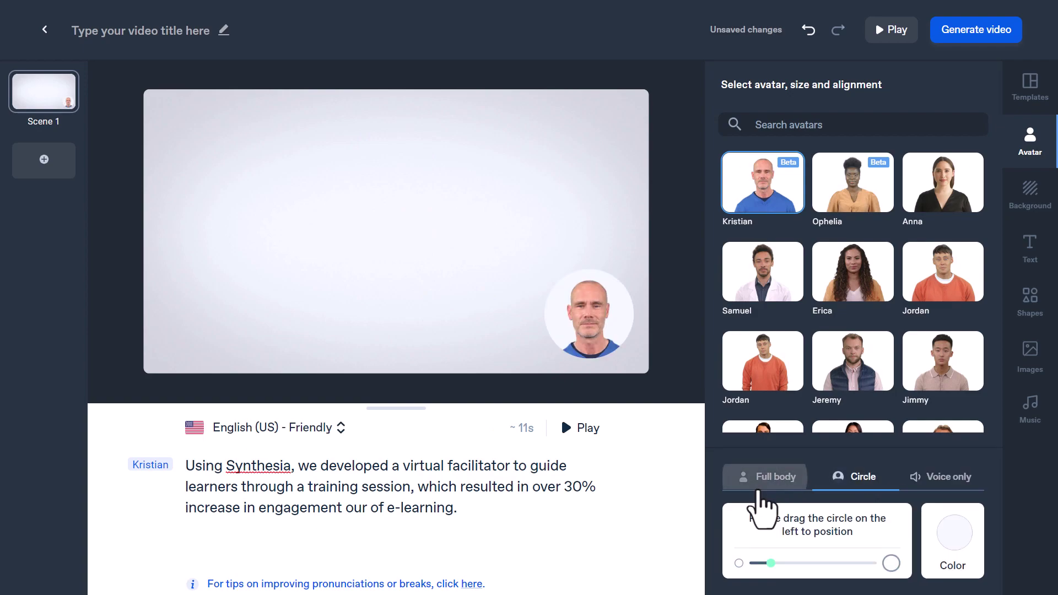
pyautogui.click(761, 487)
# - Try the left and right alignments and the circle view, returning the avatar to full body, centered at maximum size
pyautogui.click(801, 521)
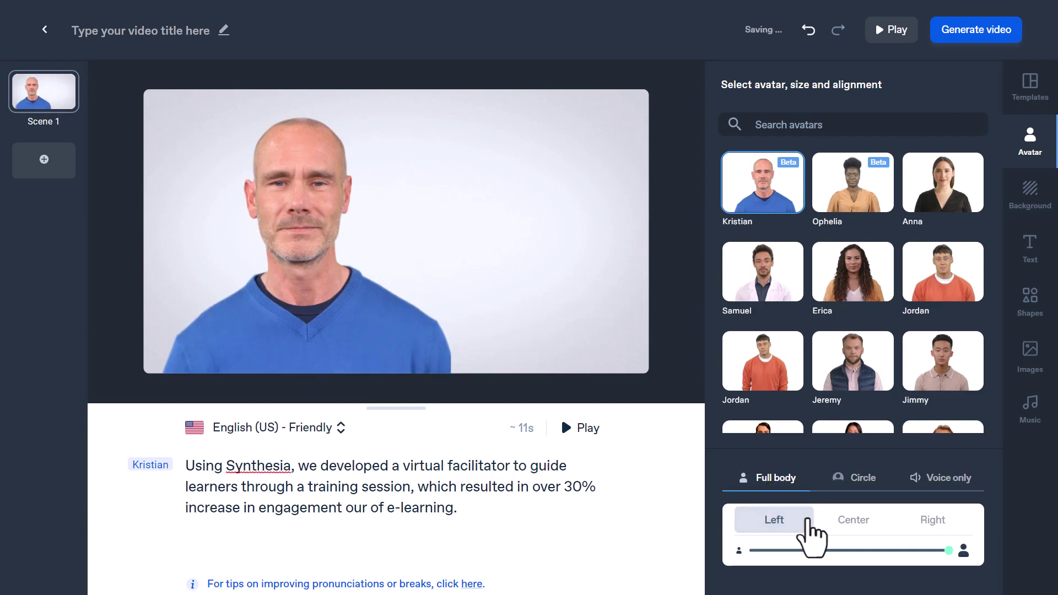
pyautogui.click(935, 524)
pyautogui.click(849, 523)
pyautogui.moveTo(945, 551)
pyautogui.mouseDown()
pyautogui.moveTo(817, 552)
pyautogui.moveTo(949, 551)
pyautogui.mouseUp()
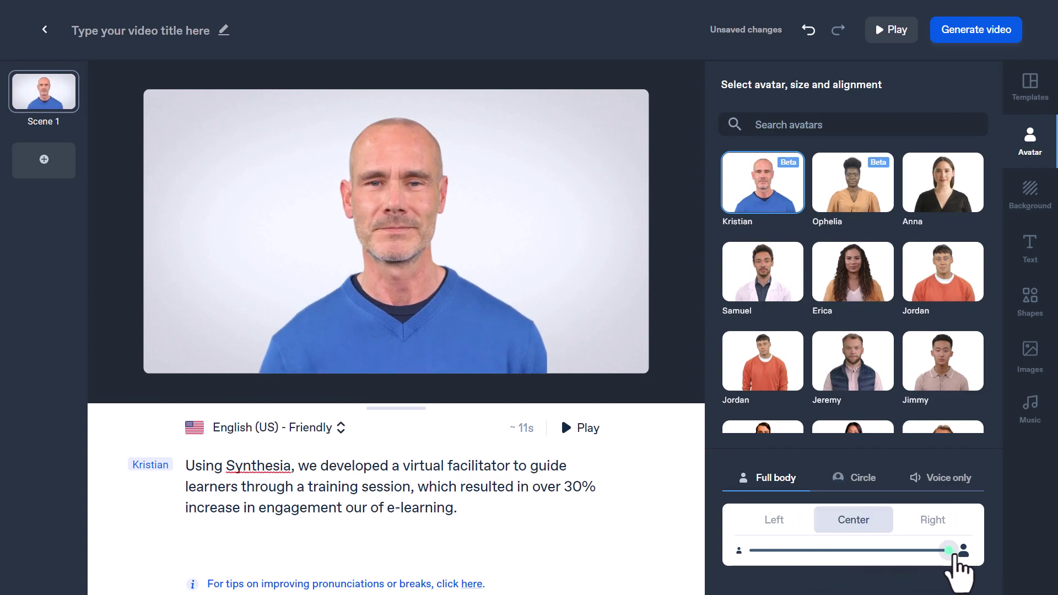
pyautogui.click(849, 485)
pyautogui.click(771, 479)
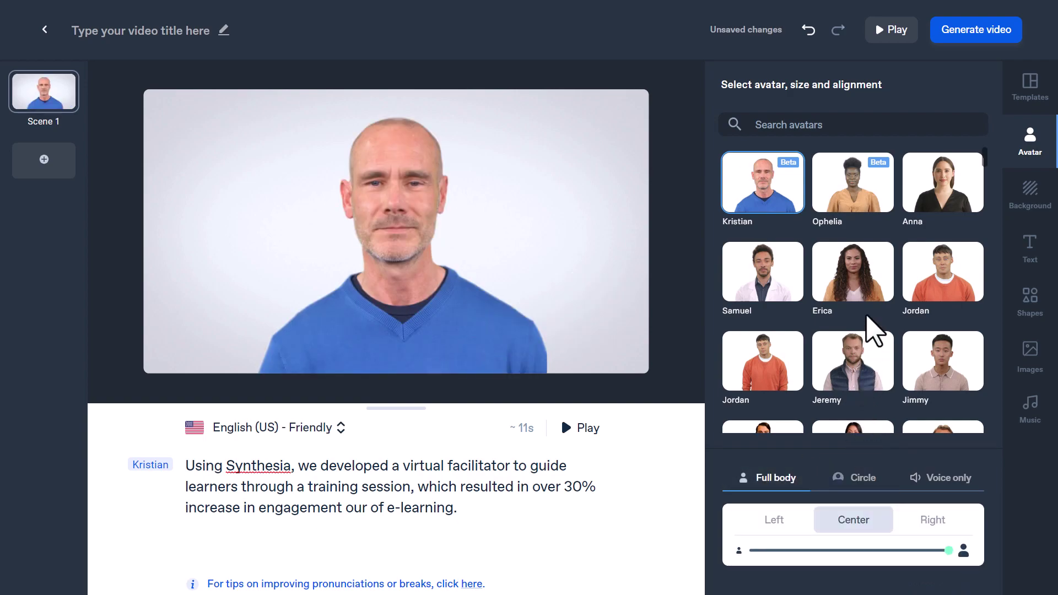
# - Look through more avatars, try Tony and switch the scene back to Kristian
pyautogui.scroll(-3, 869, 308)
pyautogui.scroll(-2, 860, 311)
pyautogui.scroll(-5, 860, 312)
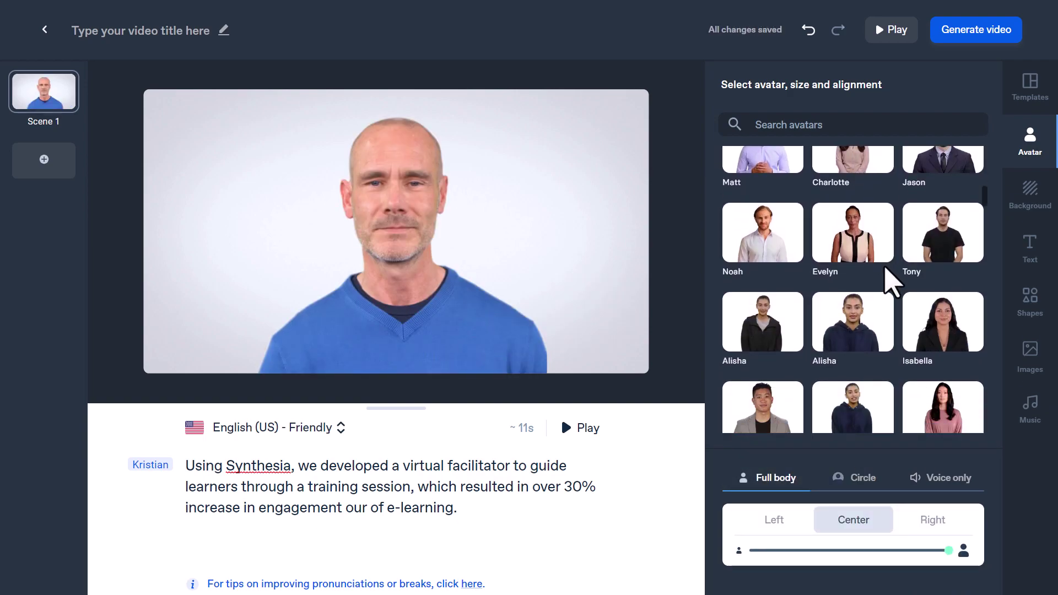
pyautogui.click(917, 269)
pyautogui.scroll(5, 882, 292)
pyautogui.click(756, 184)
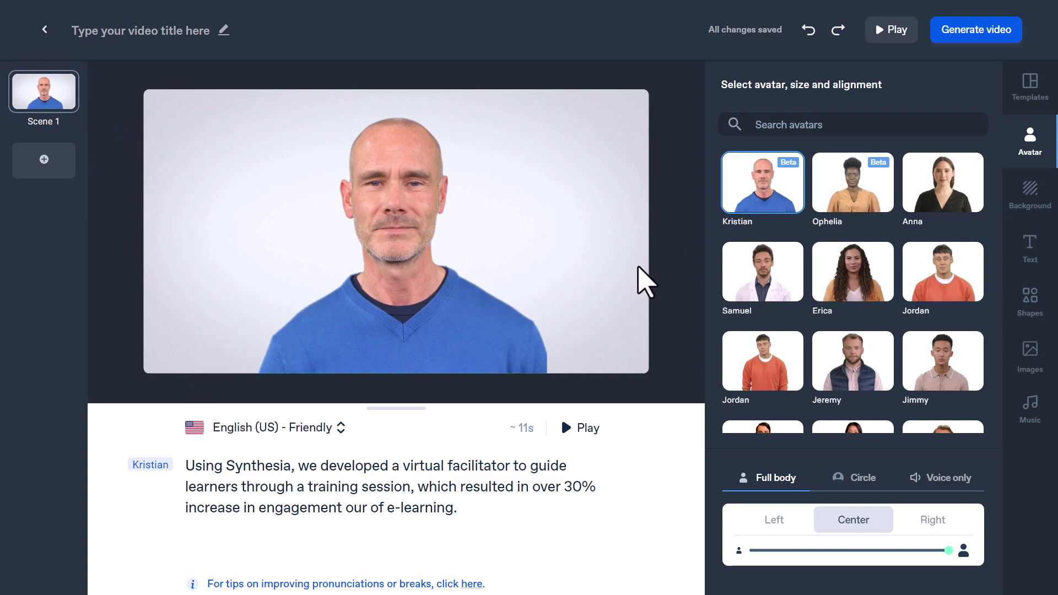
# - Try the Soft cyan and Strong cyan backgrounds and set the scene's background to the darker orange color
pyautogui.click(1031, 207)
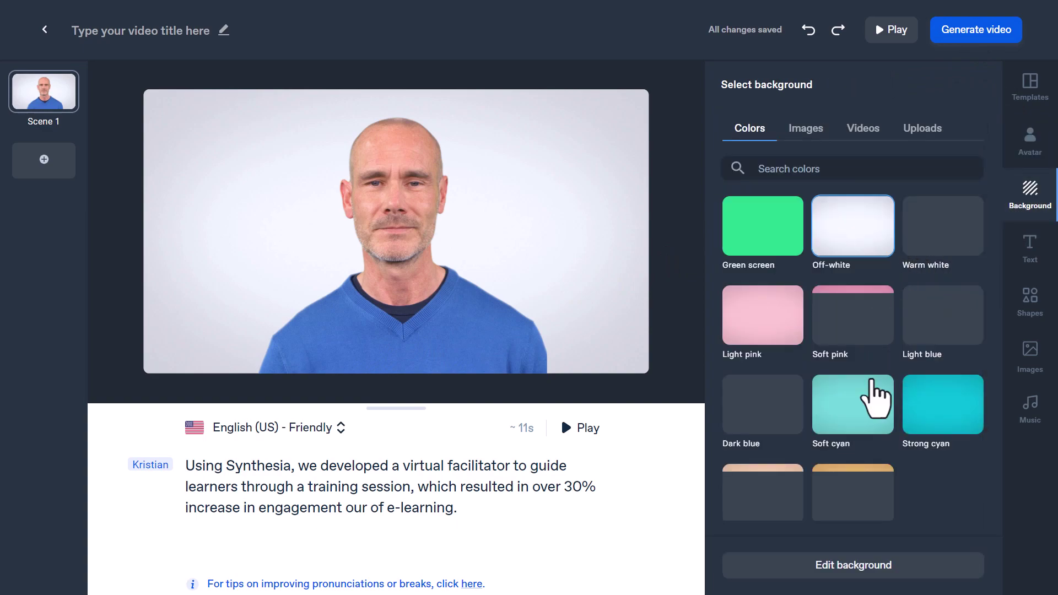
pyautogui.click(857, 410)
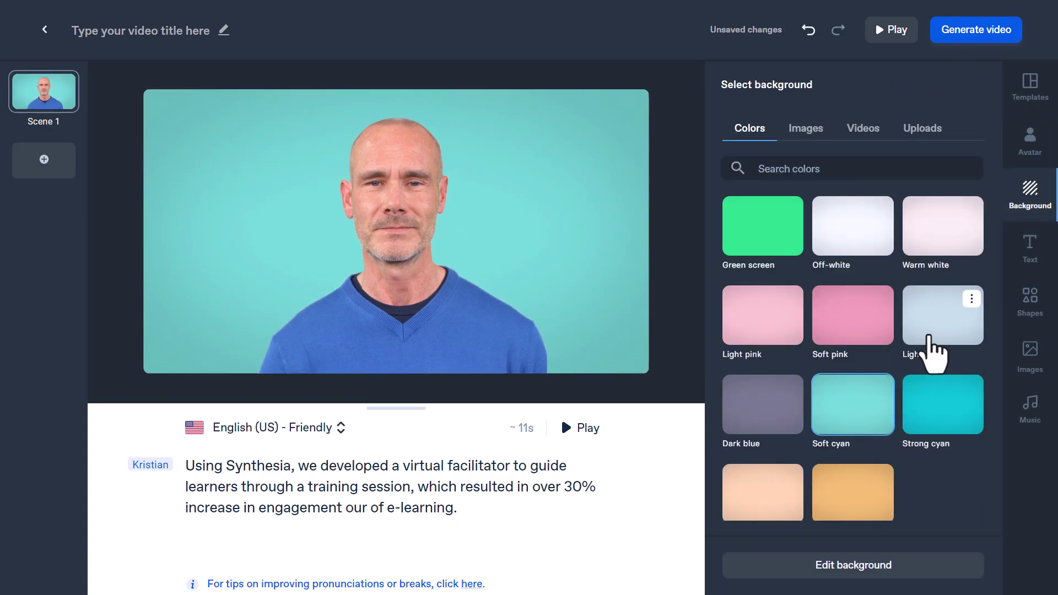
pyautogui.click(944, 431)
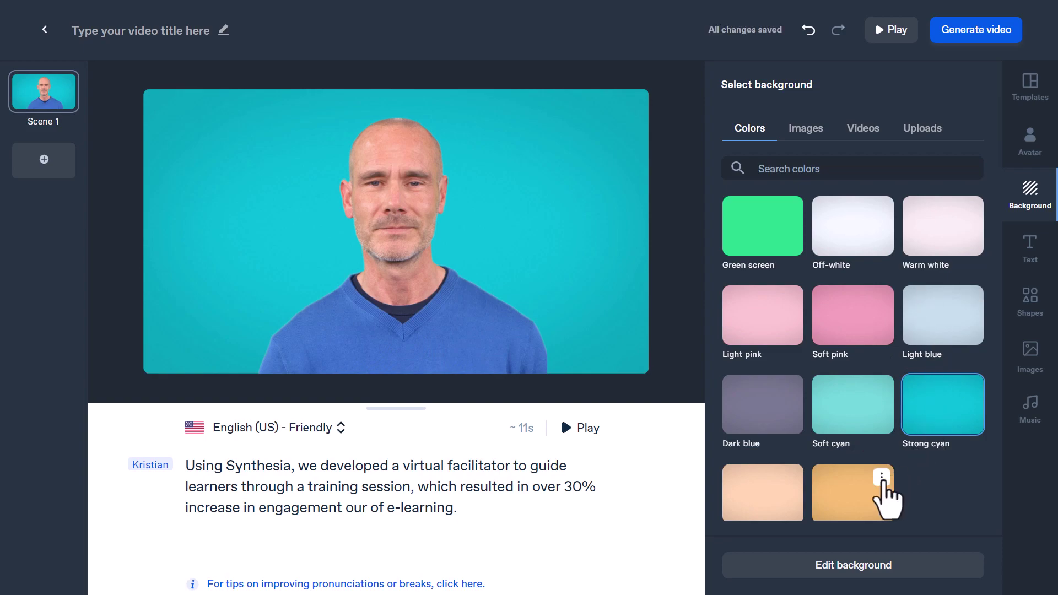
pyautogui.click(889, 478)
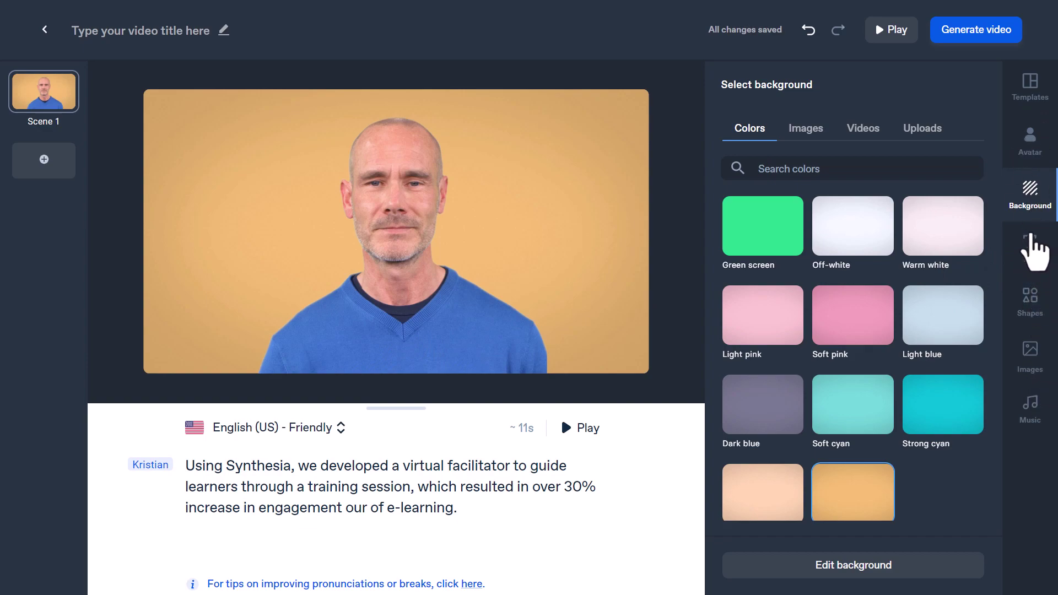
# - Generate the video, keeping the title New video, an empty description and captions included, and submit it for processing
pyautogui.click(973, 34)
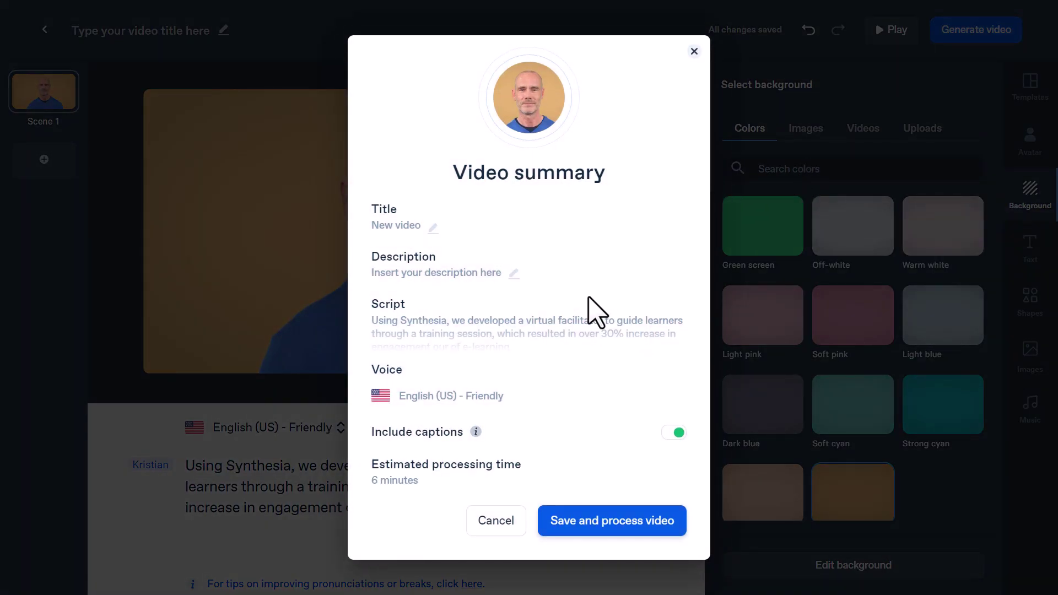
pyautogui.click(390, 270)
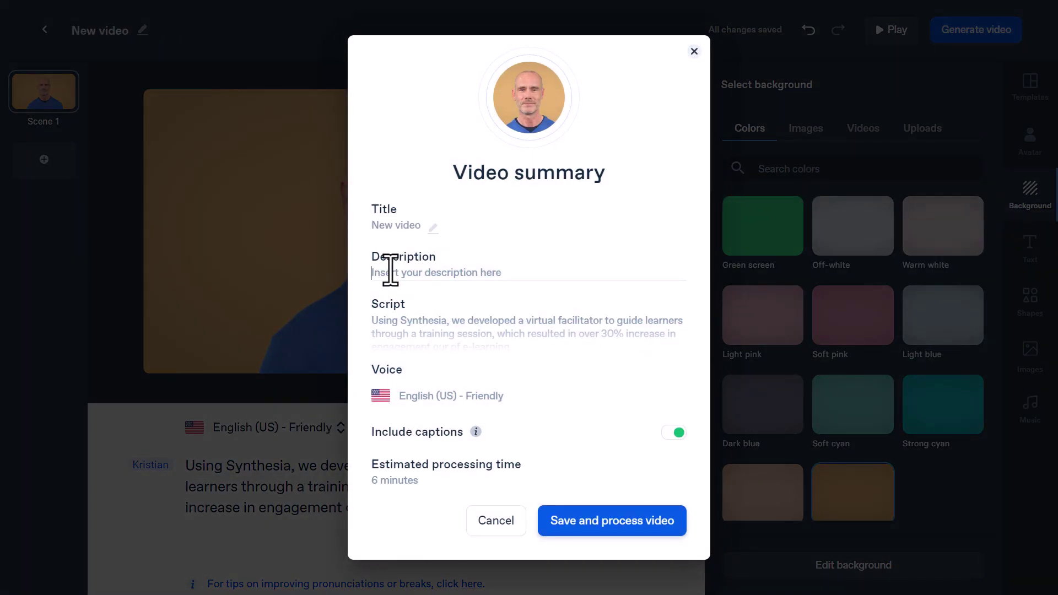
pyautogui.click(392, 317)
pyautogui.click(608, 530)
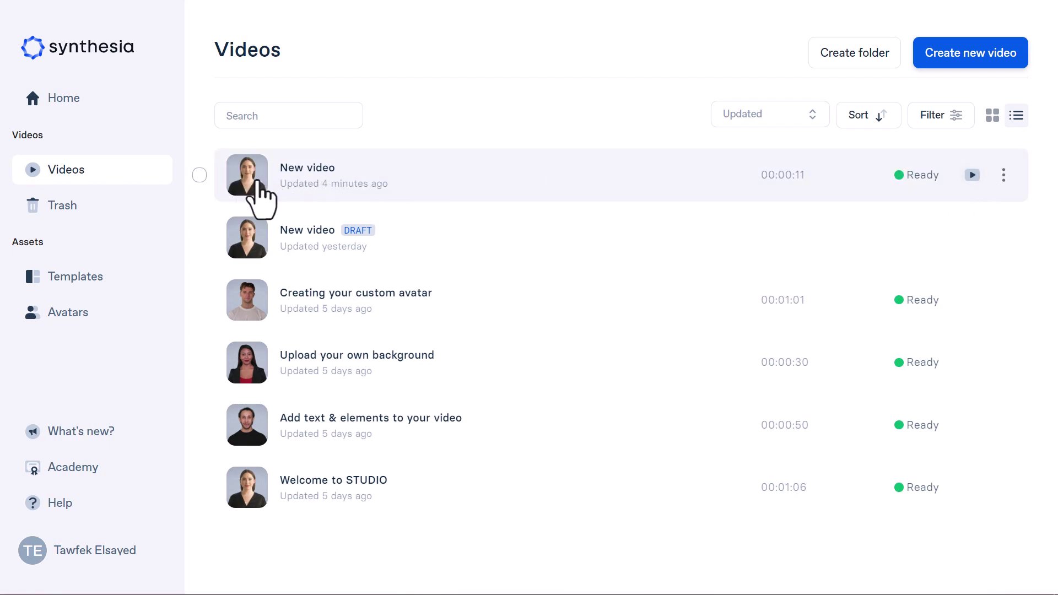
# - Play the finished New video from the video list in full screen, and exit full screen at its end
pyautogui.click(973, 175)
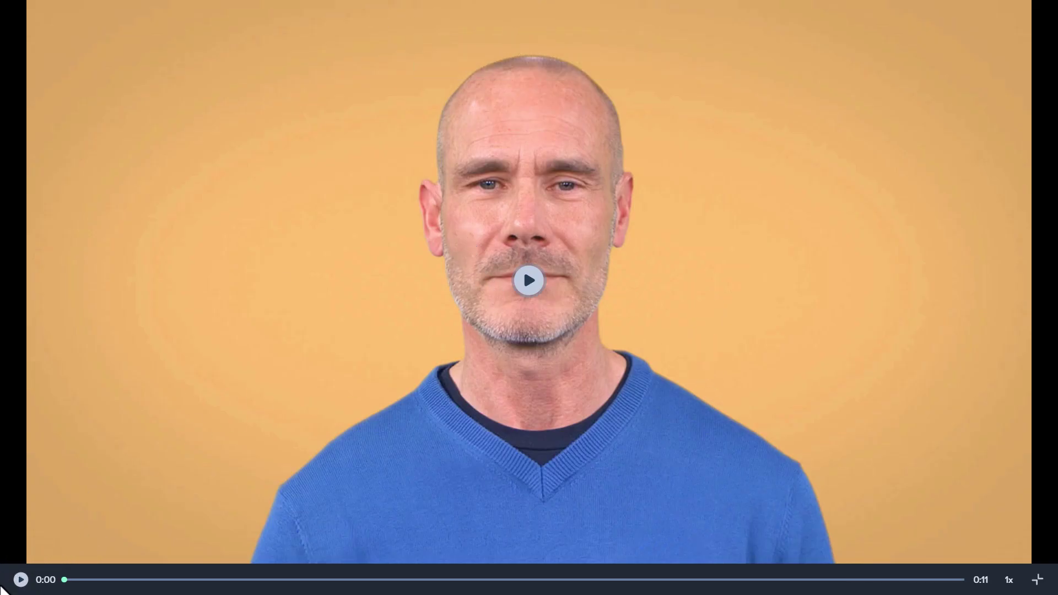
pyautogui.click(16, 582)
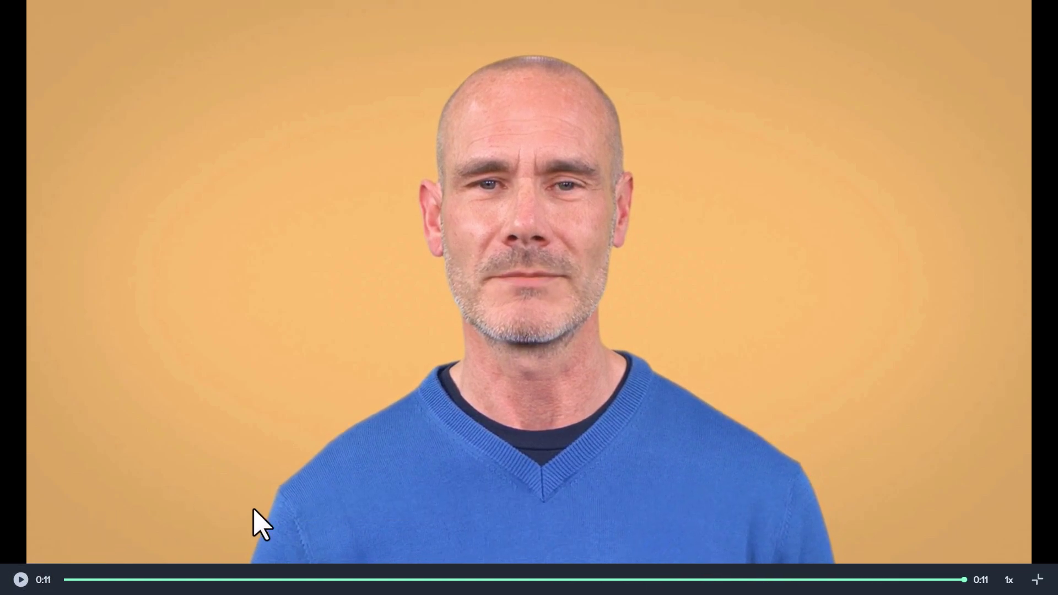
pyautogui.click(1039, 583)
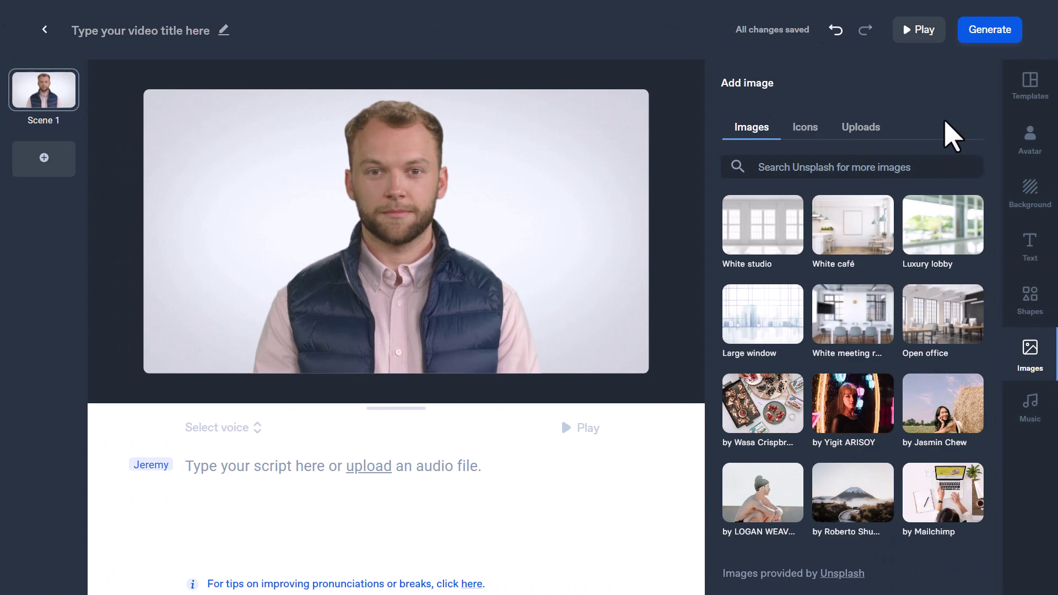
# - Examine the stock images, icons and music available for the scene
pyautogui.scroll(-5, 870, 237)
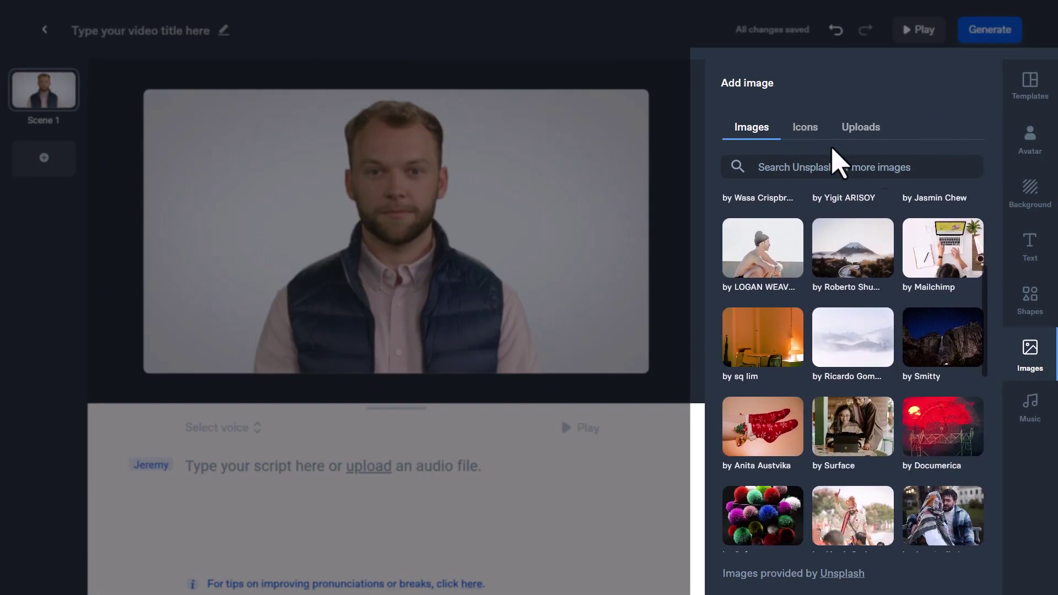
pyautogui.click(811, 131)
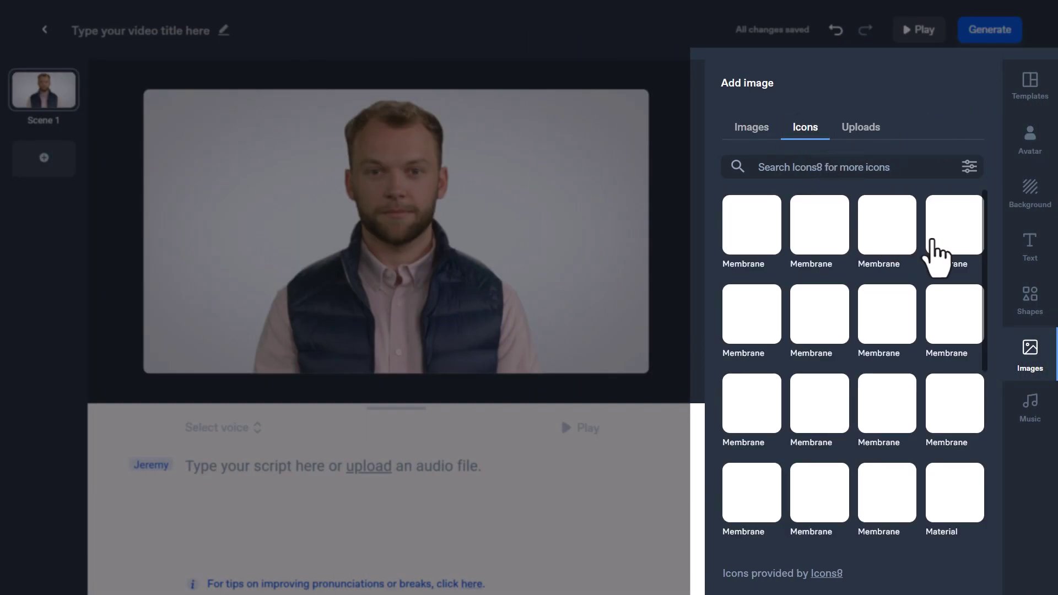
pyautogui.click(1031, 407)
pyautogui.scroll(-1, 928, 292)
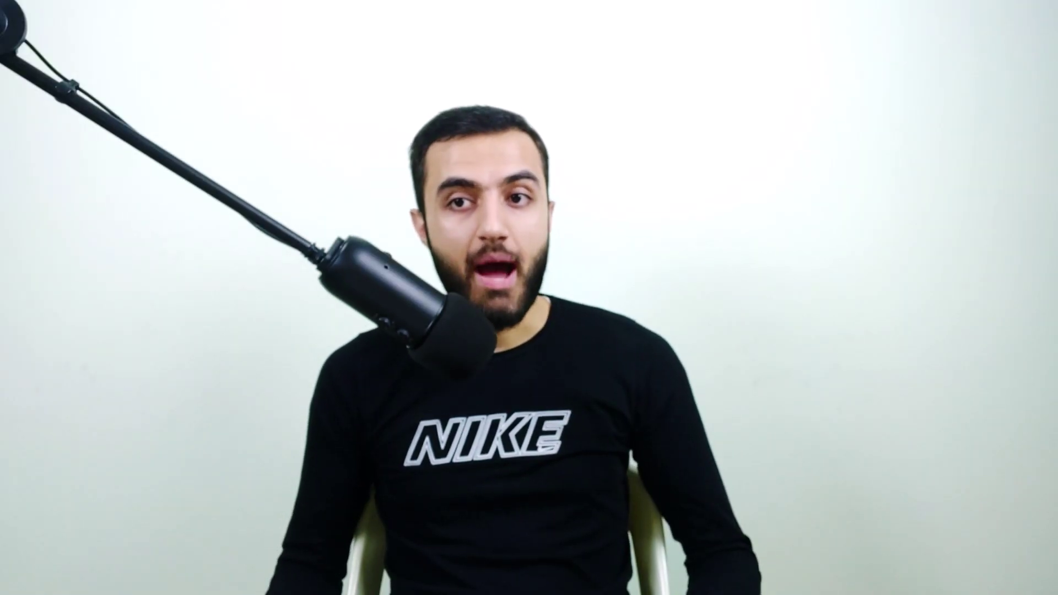